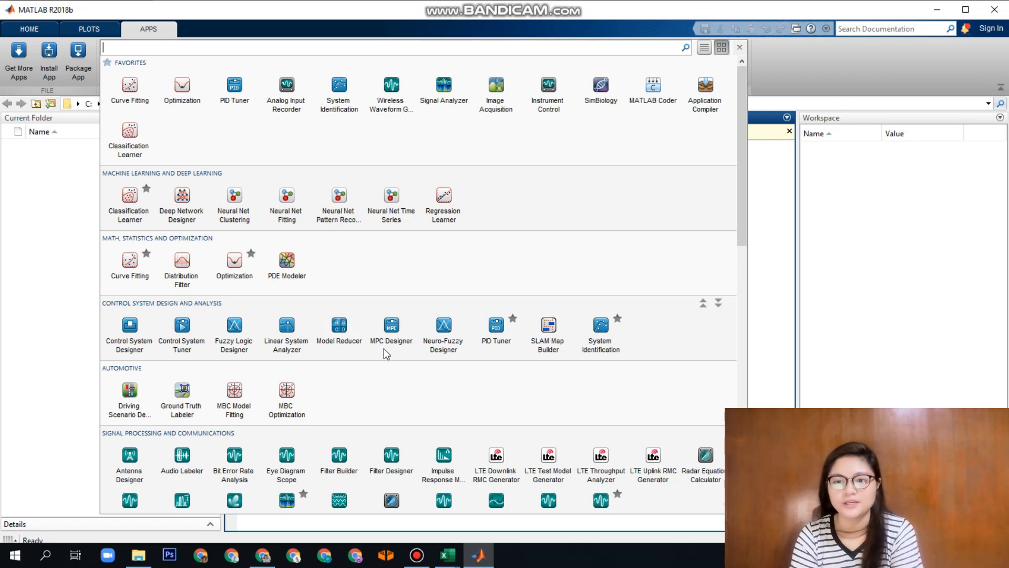
Launch the Classification Learner app and maximize its window
click(130, 203)
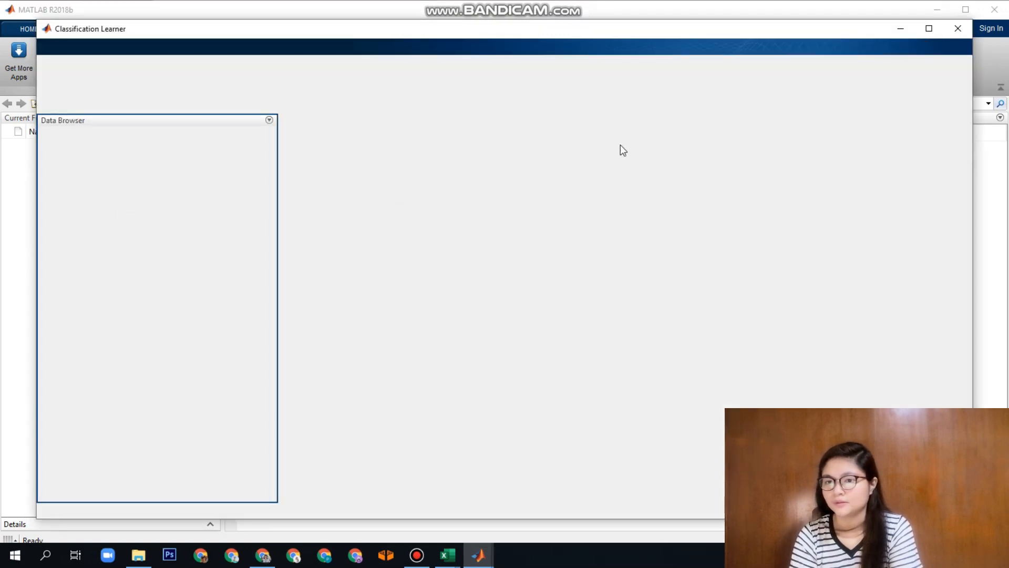
click(929, 28)
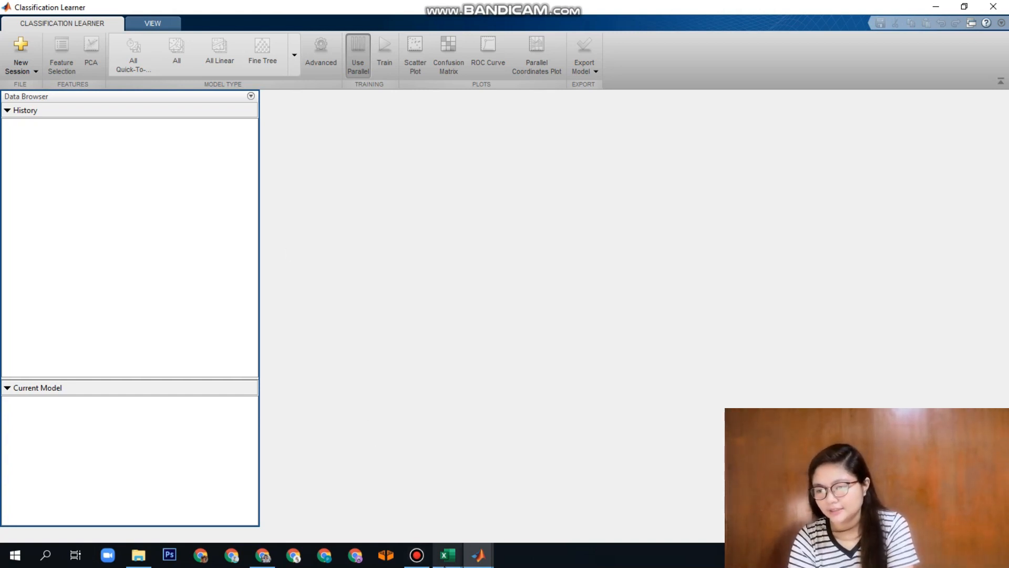
Switch to Excel, maximize the Wine Quality (Red and White Wine) Dataset workbook and look through its rows
mouse_move(447, 555)
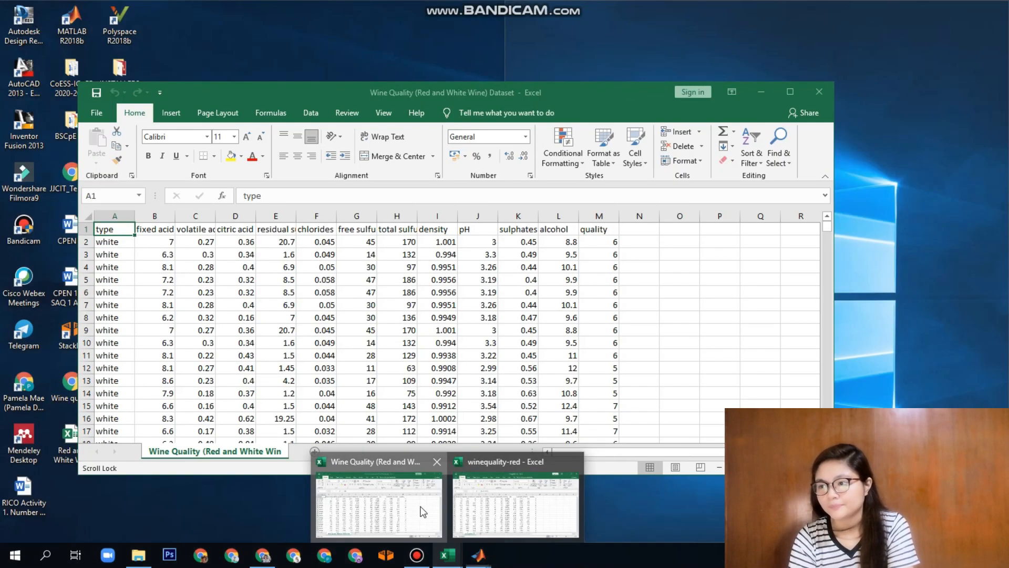
click(419, 513)
click(790, 92)
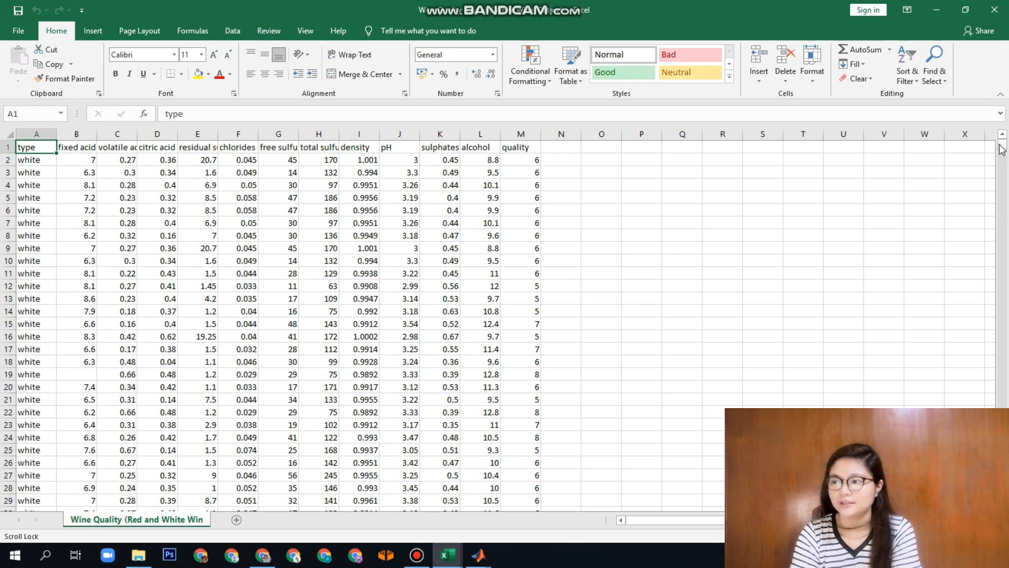
drag(1005, 150, 332, 249)
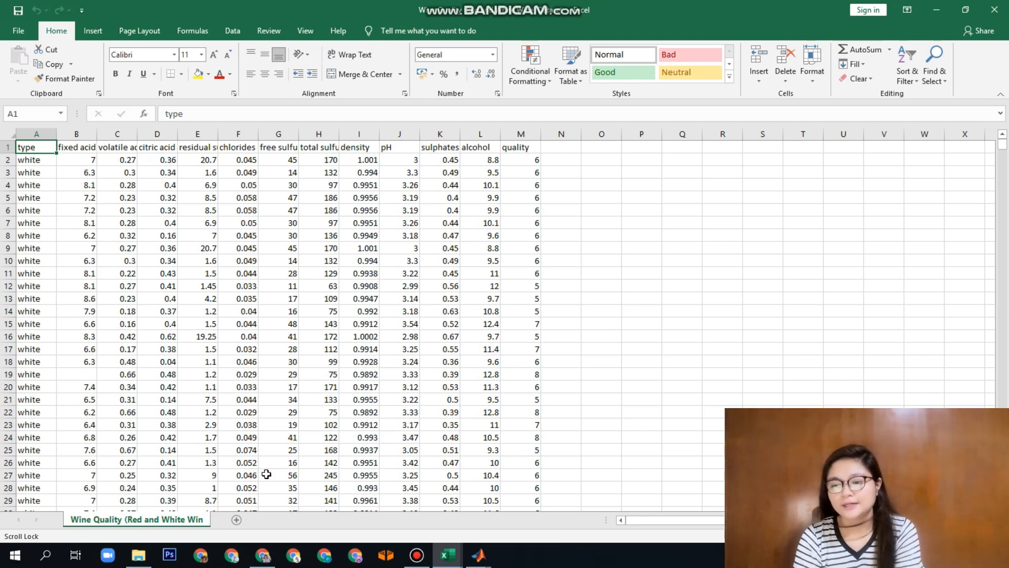
Switch to Chrome, search the web for "dataset repository" and open the UCI Machine Learning Repository's data sets list
click(262, 554)
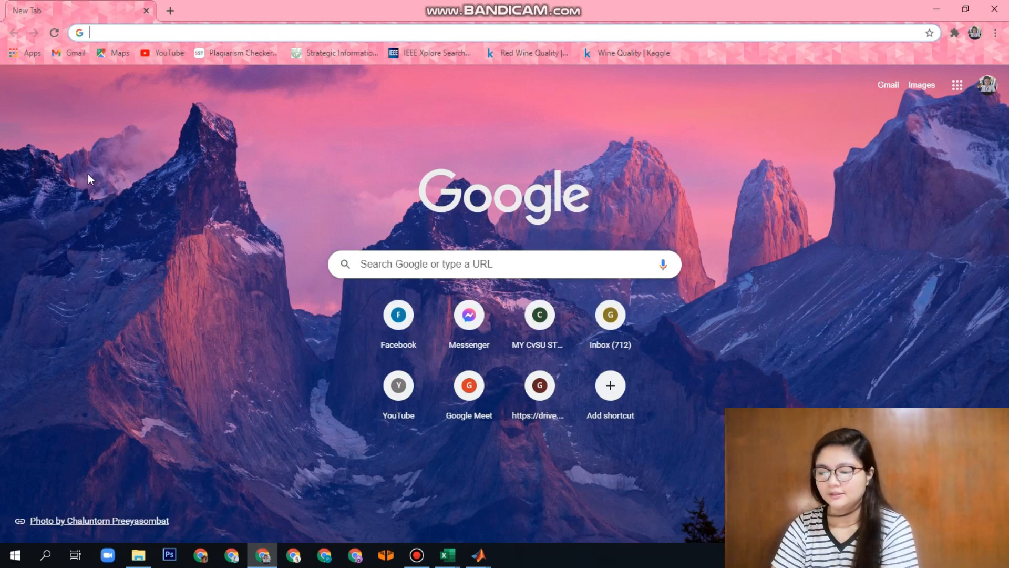
text(datas)
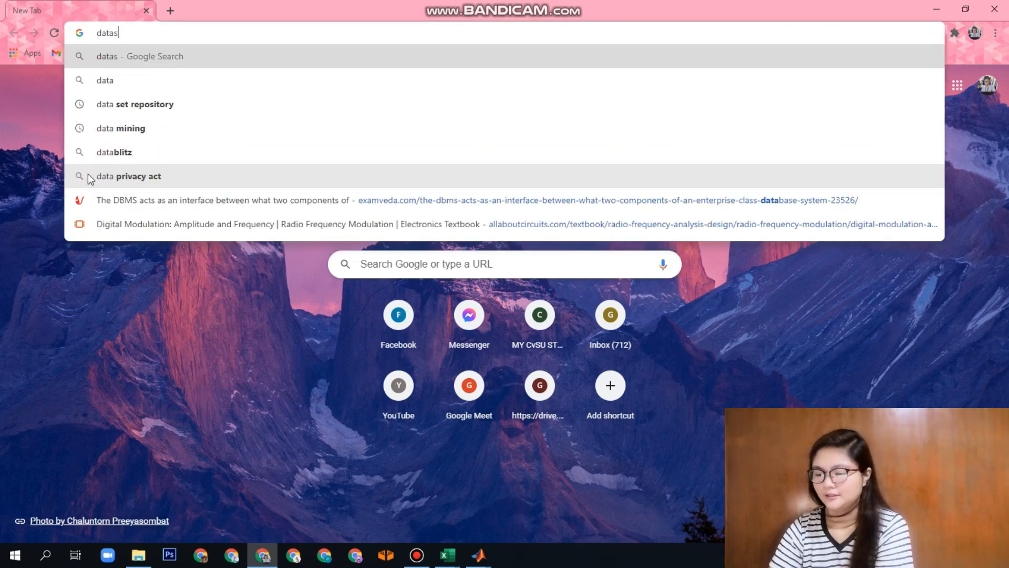
text(et r)
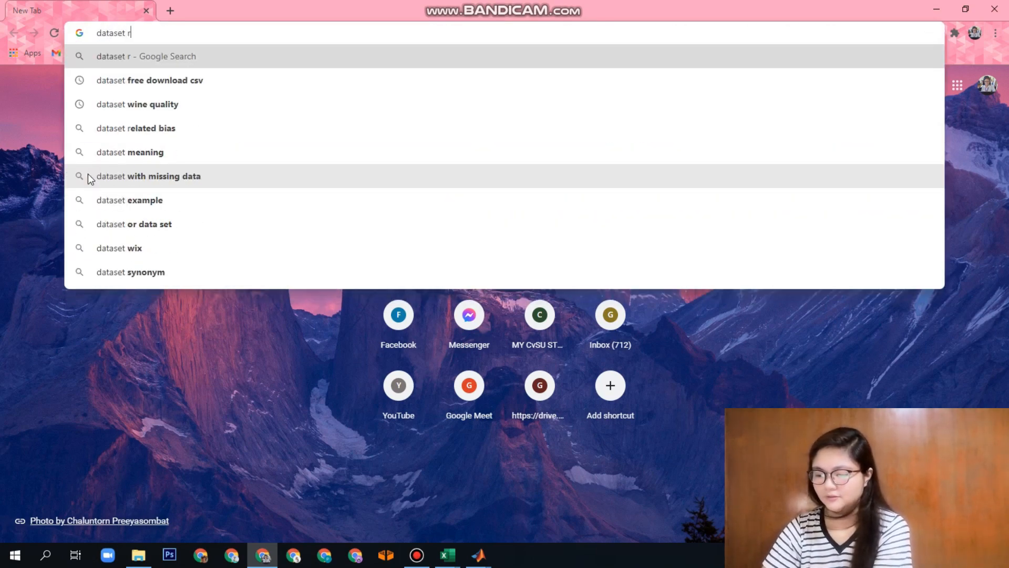
text(eposit)
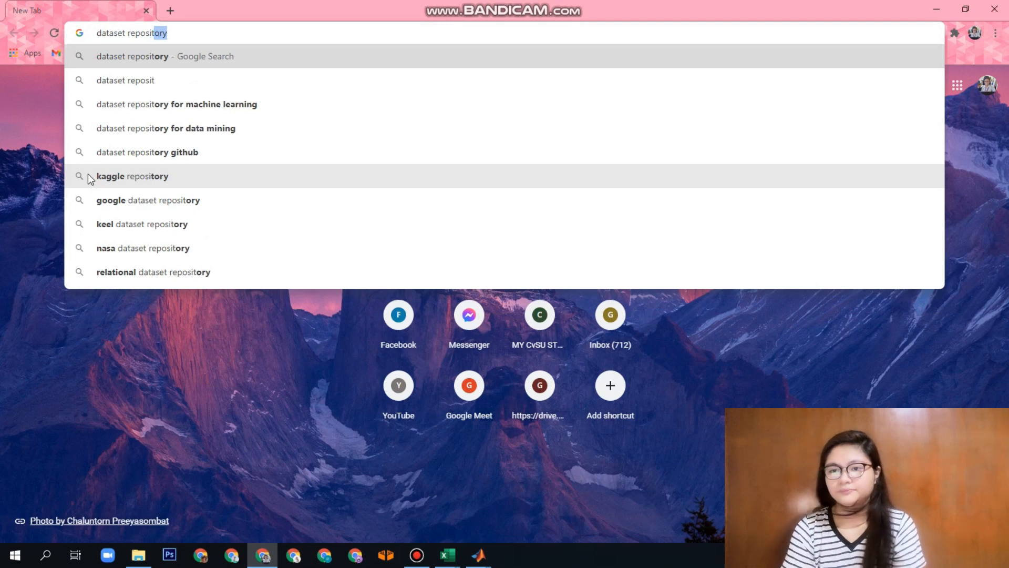
text(or)
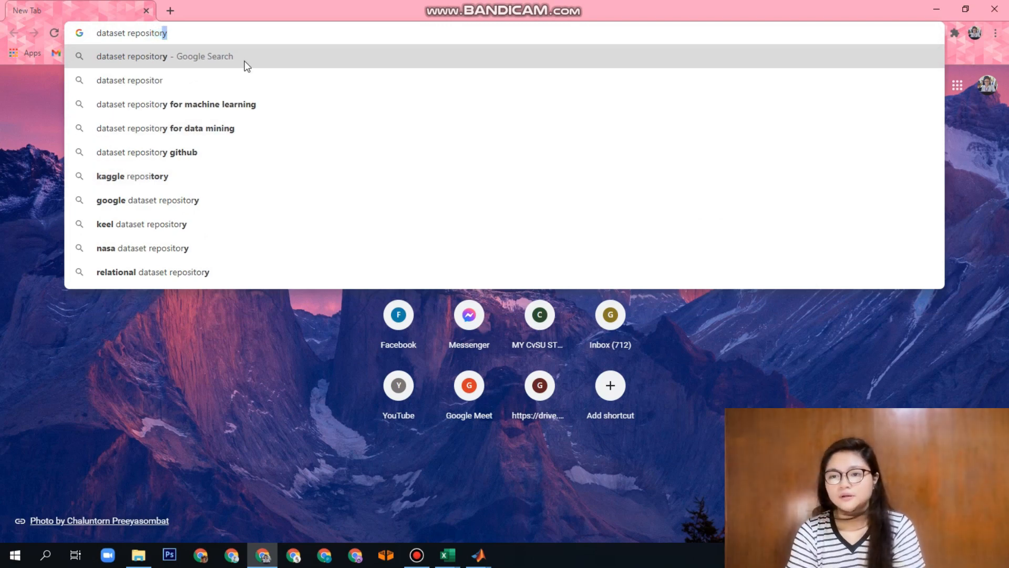
click(248, 56)
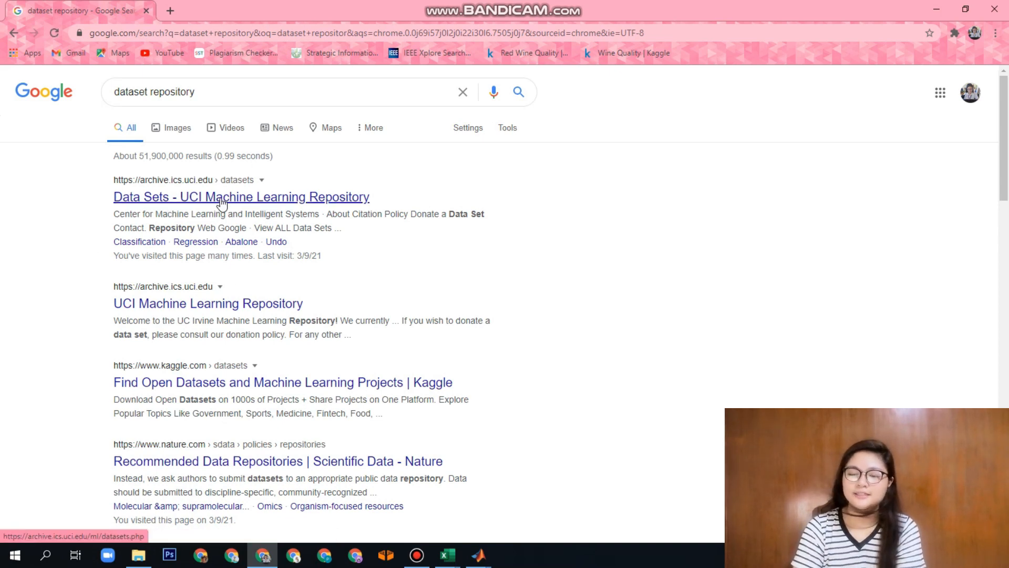
click(196, 201)
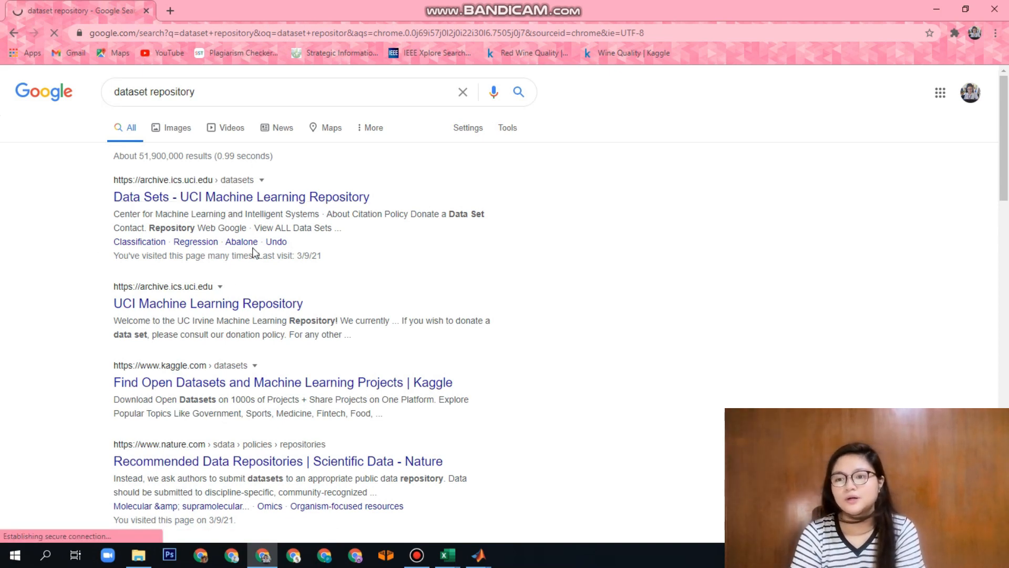
scroll(208, 248, down, 2)
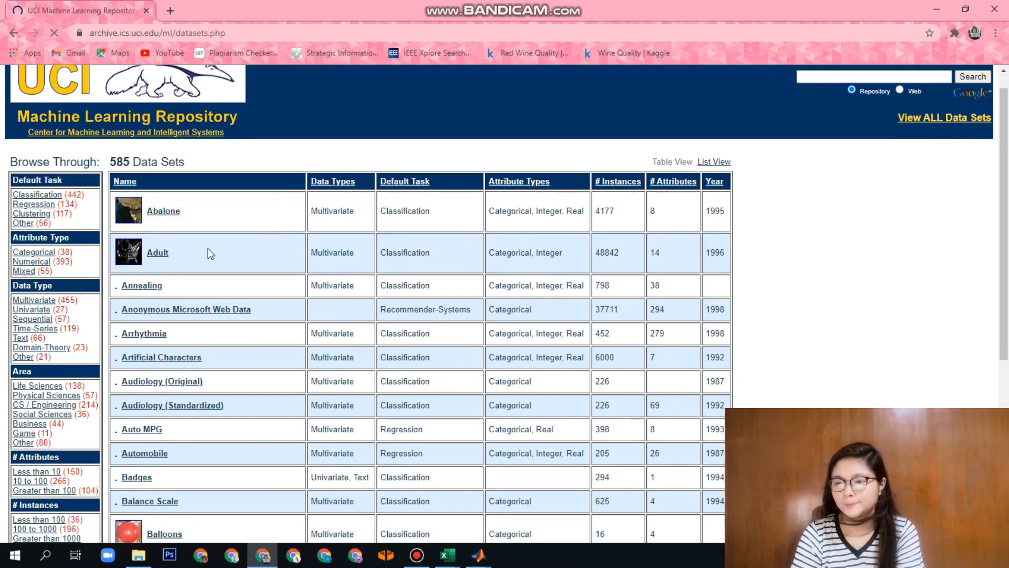
Switch to Excel's Red and White Wine Dataset workbook and review the white and red rows on the Wine Samples sheet
key(alt+Tab)
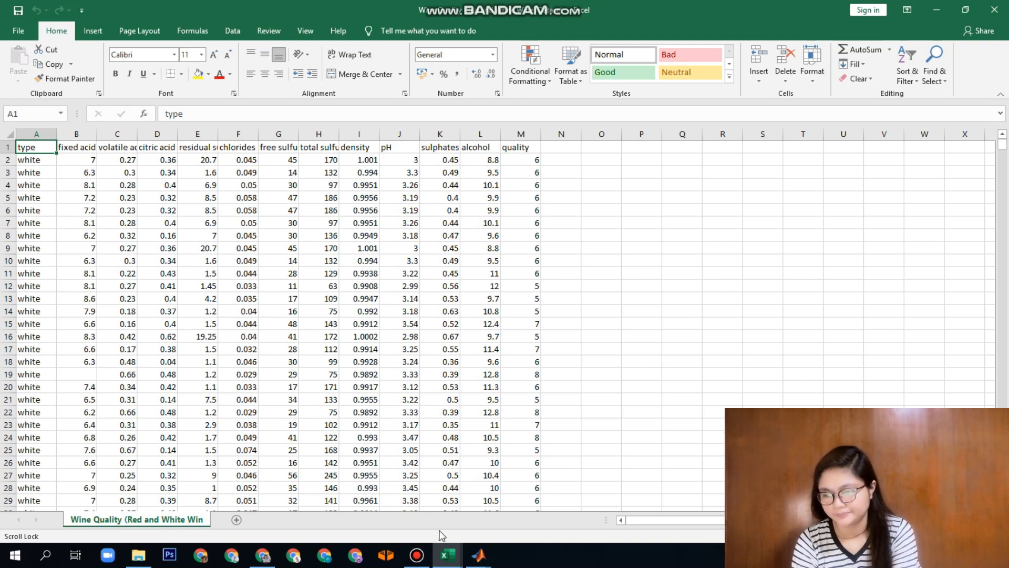
click(453, 556)
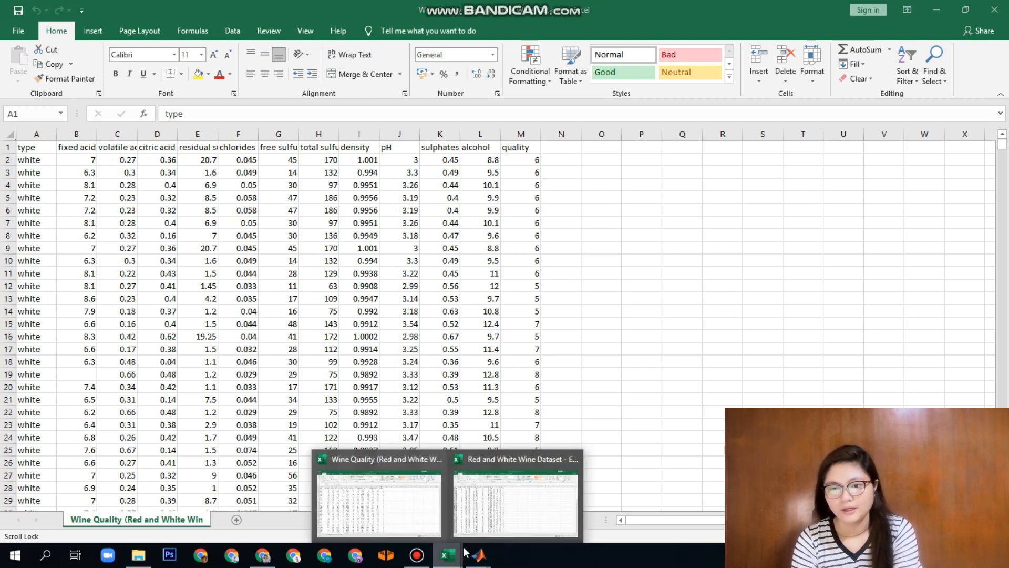
click(515, 504)
scroll(146, 287, up, 5)
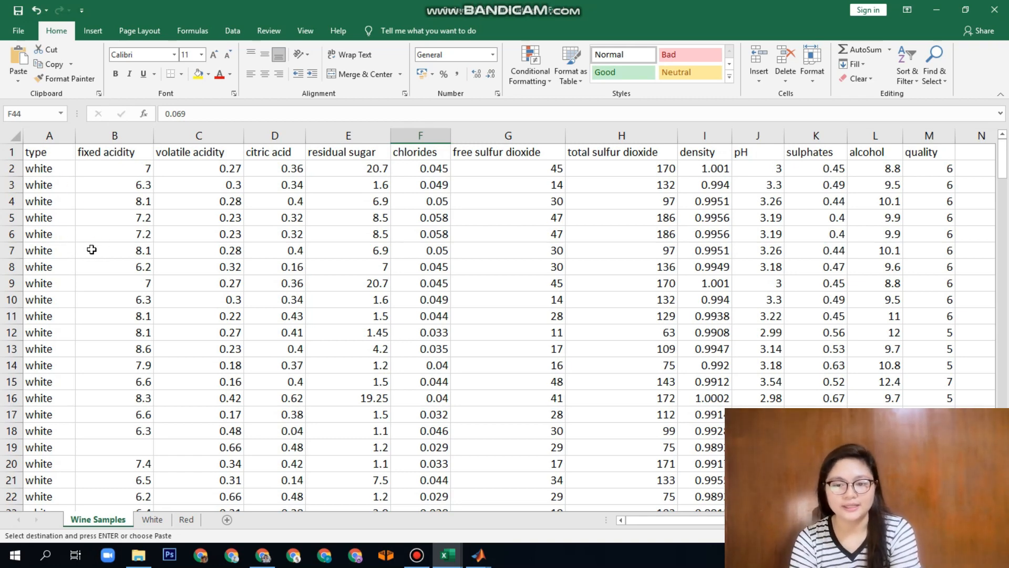
scroll(85, 268, down, 20)
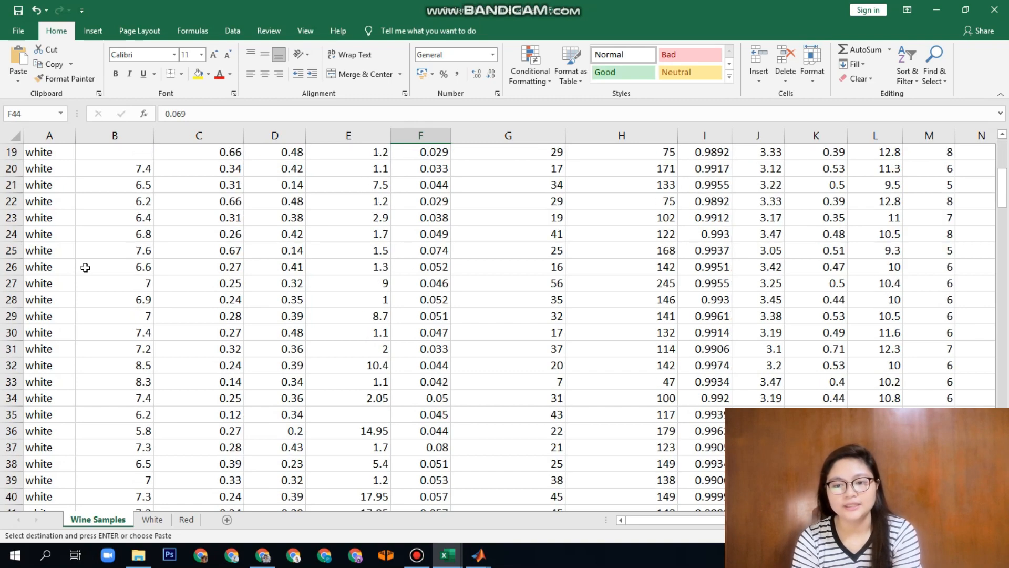
scroll(104, 310, down, 13)
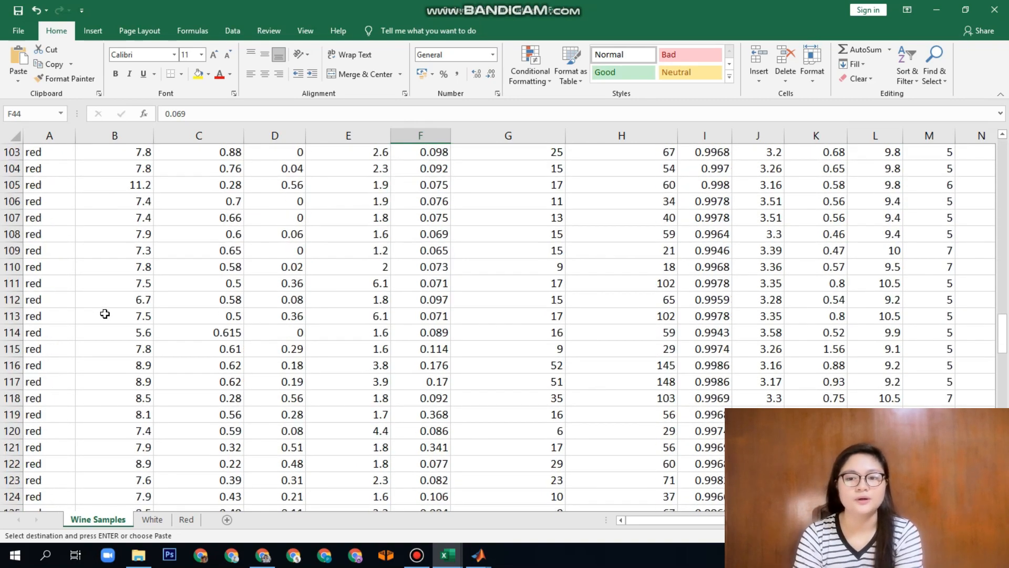
scroll(100, 310, up, 3)
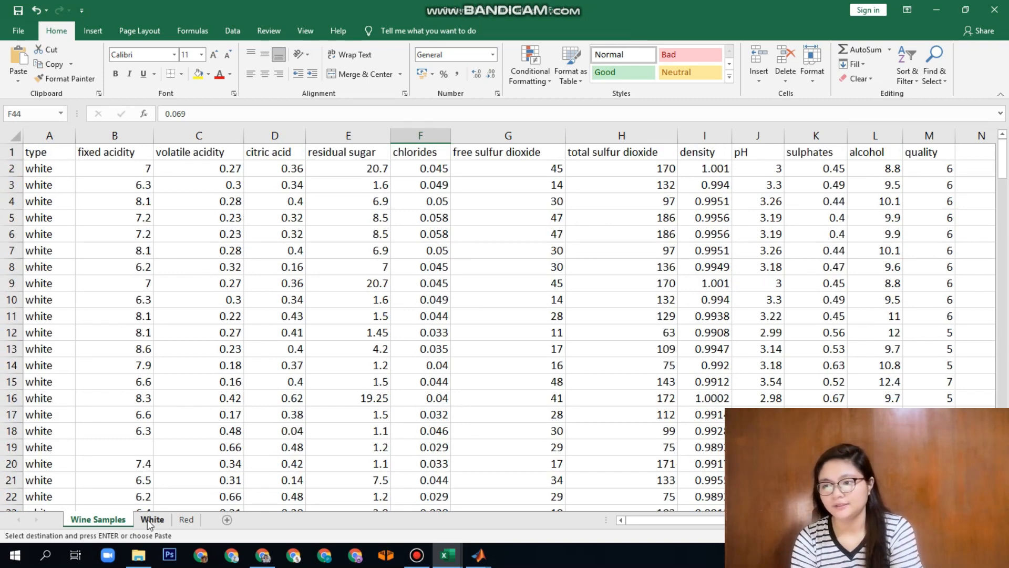
Examine the Training Data and Testing Data tables on the White sheet
click(149, 522)
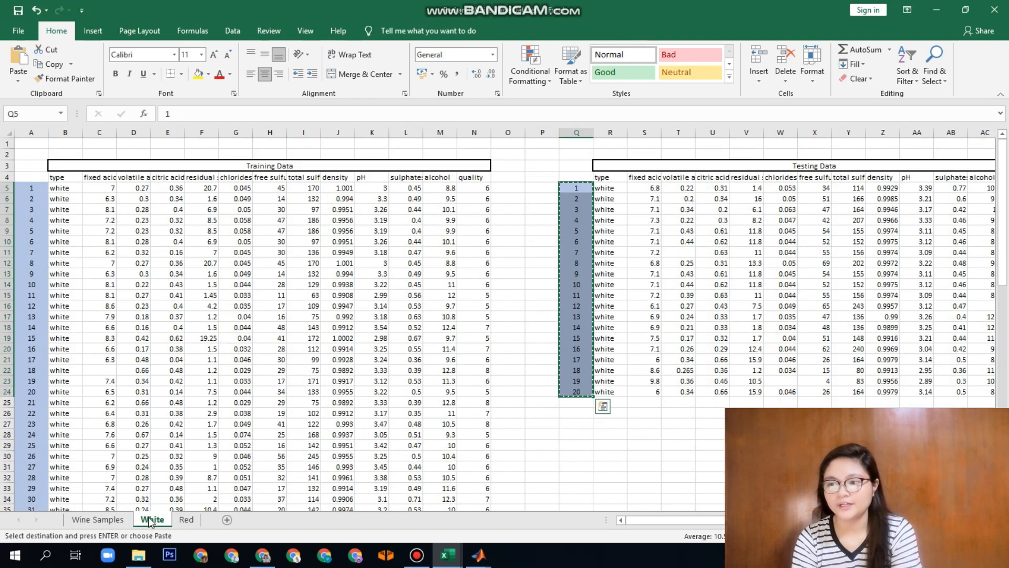
click(411, 291)
click(541, 433)
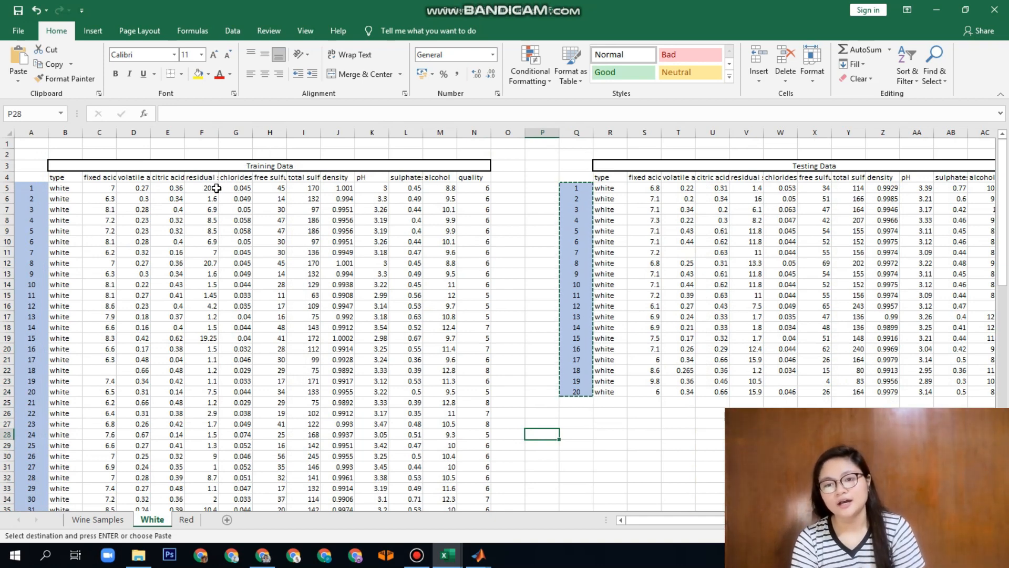
scroll(74, 237, down, 17)
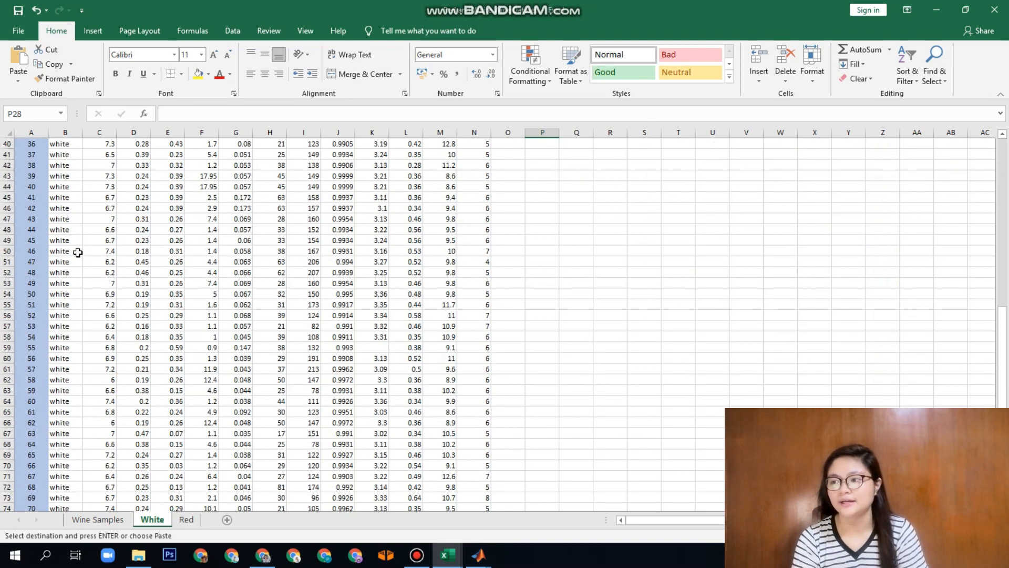
scroll(352, 333, up, 17)
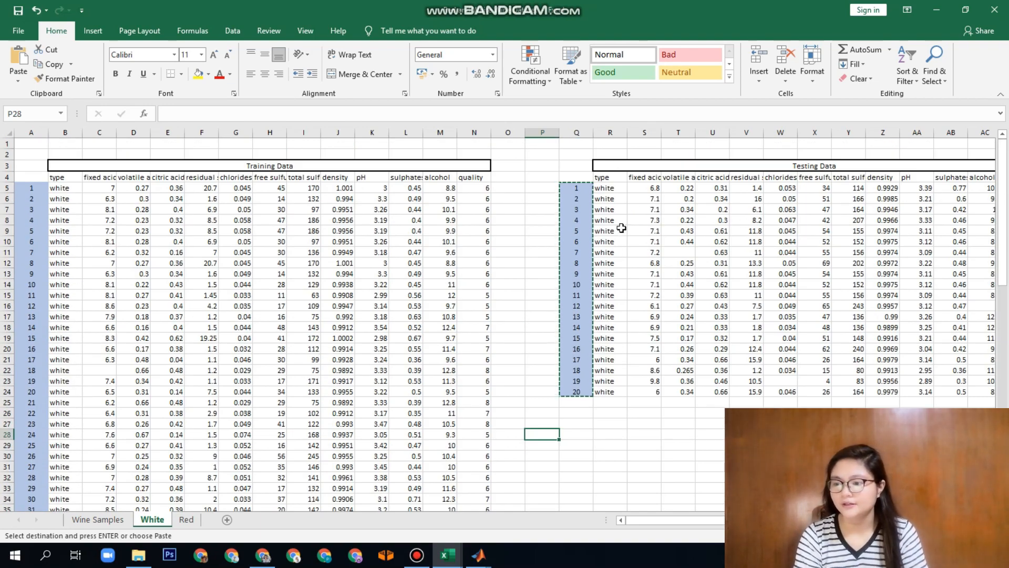
drag(582, 253, 581, 263)
drag(580, 370, 582, 381)
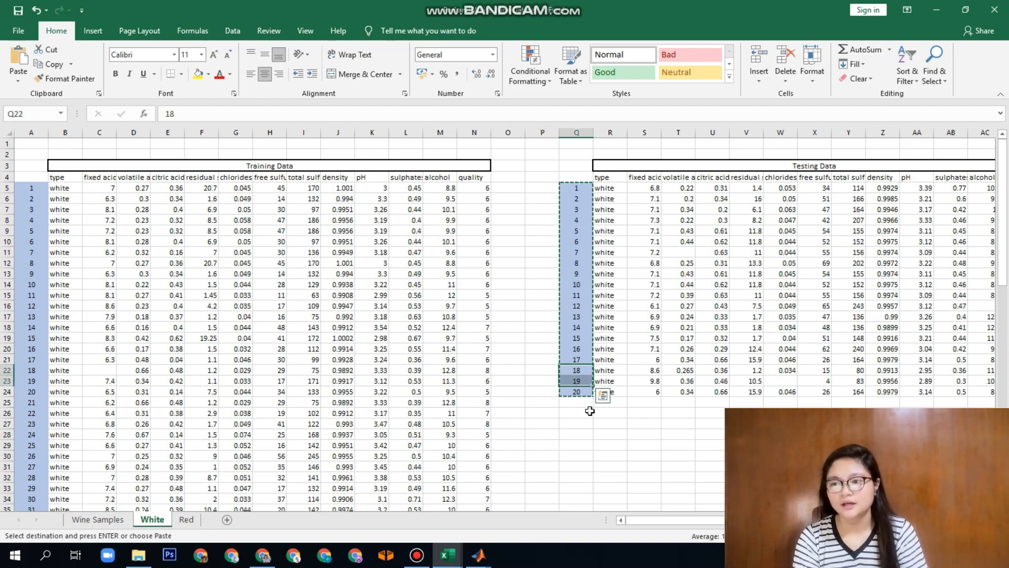
Examine the Training Data and Testing Data tables on the Red sheet
click(186, 520)
click(152, 520)
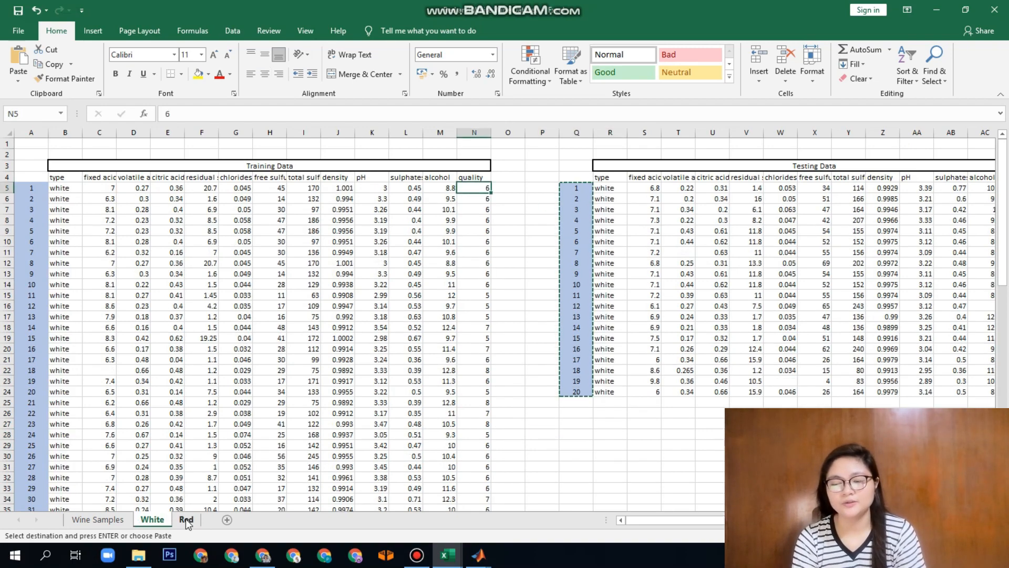
click(186, 520)
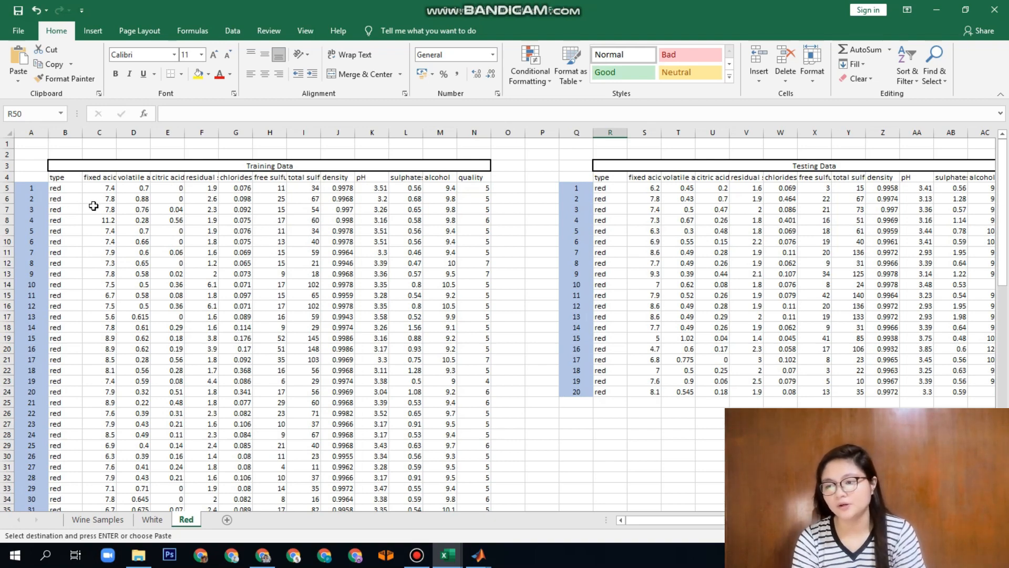
scroll(94, 210, down, 12)
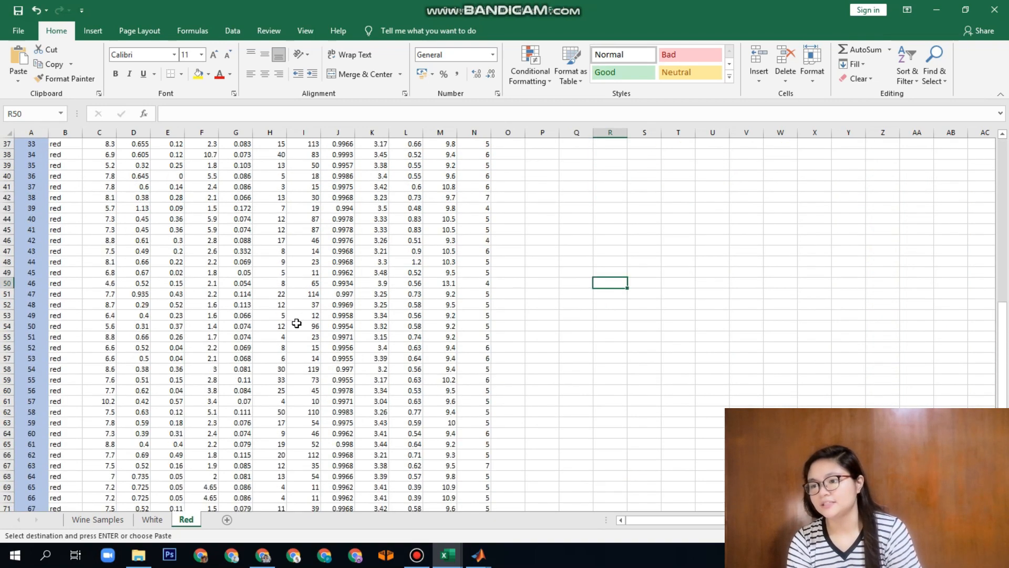
scroll(296, 323, up, 12)
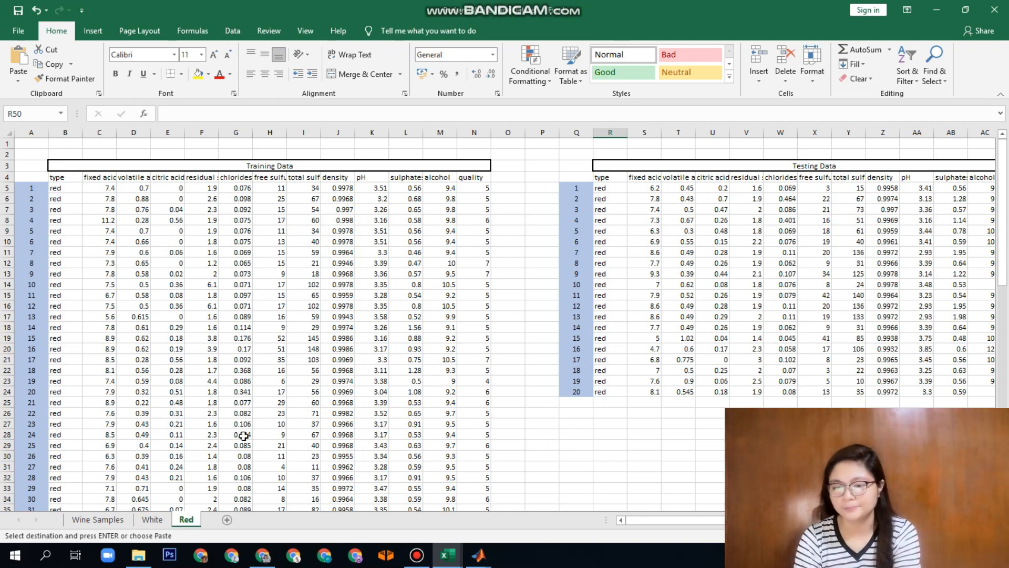
Return to the Wine Samples sheet and review its combined wine data
key(ctrl+Page_Up)
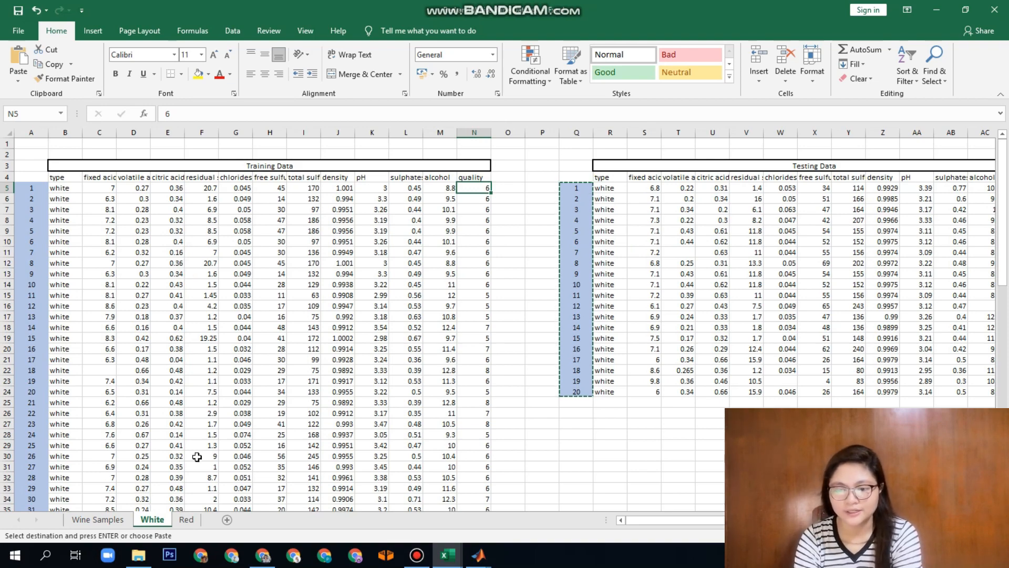
click(113, 522)
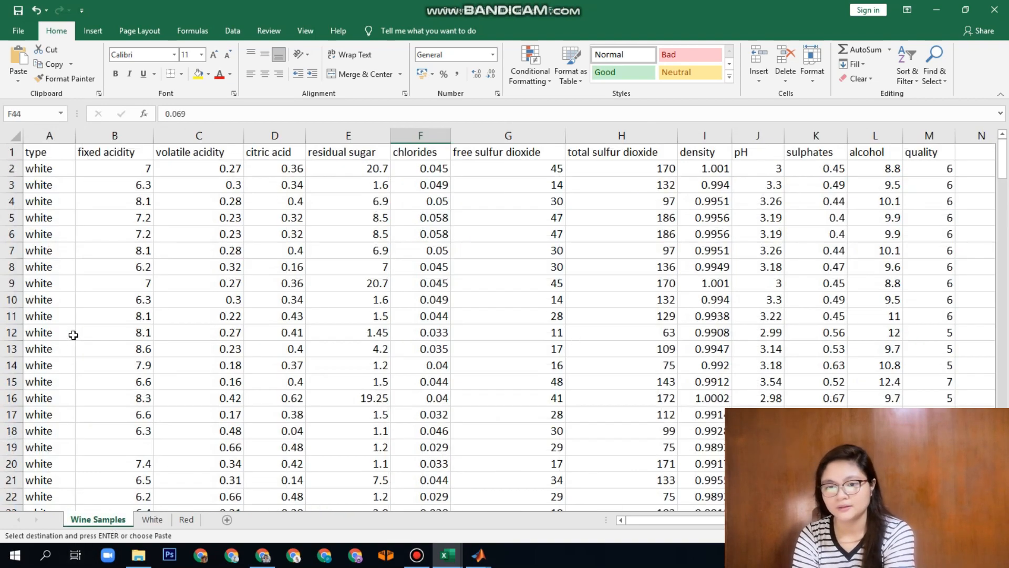
ctrl+scroll(76, 308, down, 3)
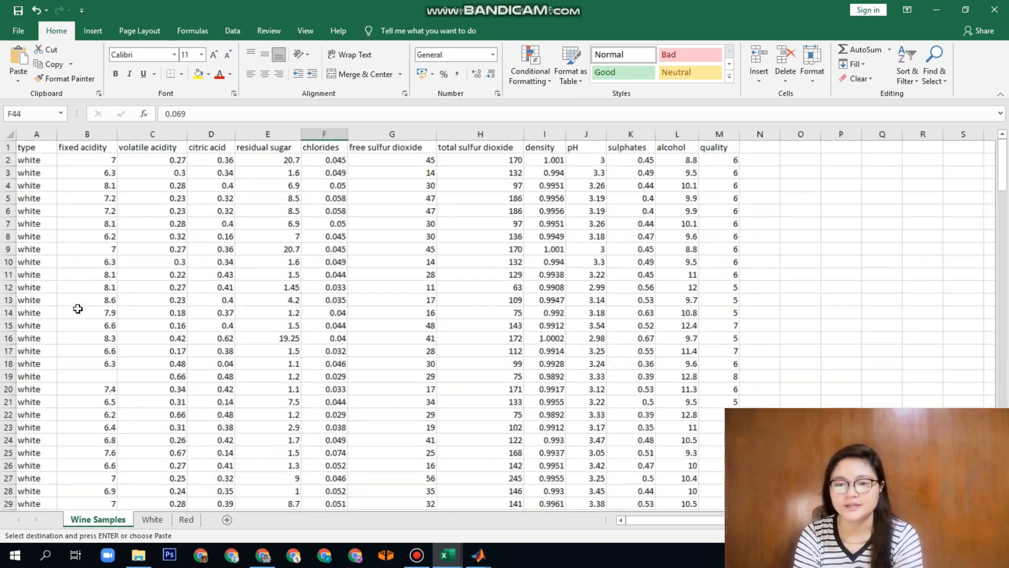
scroll(78, 308, down, 20)
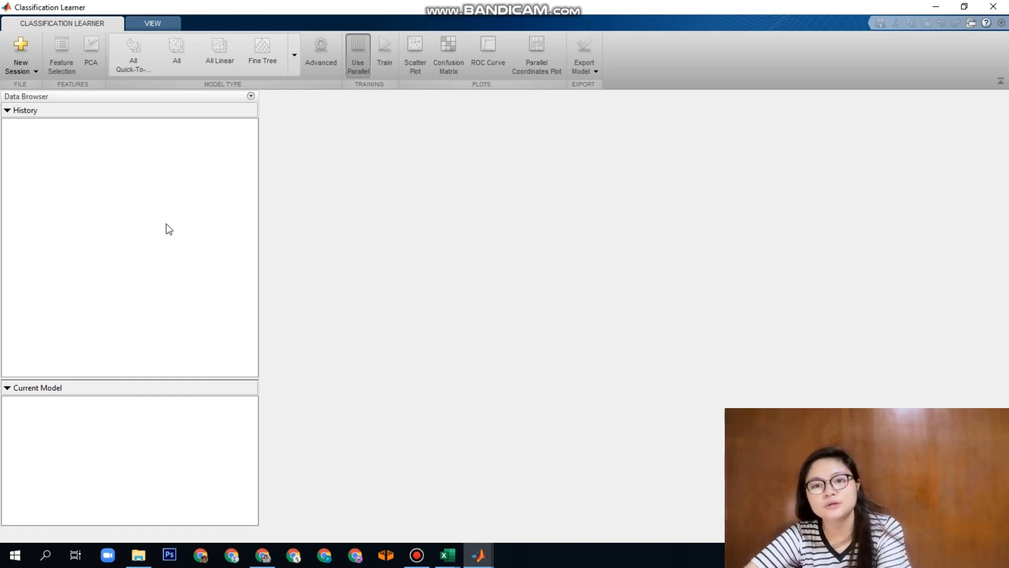
Start a new session from a file and load the Red and White Wine Dataset workbook from the Desktop
click(17, 68)
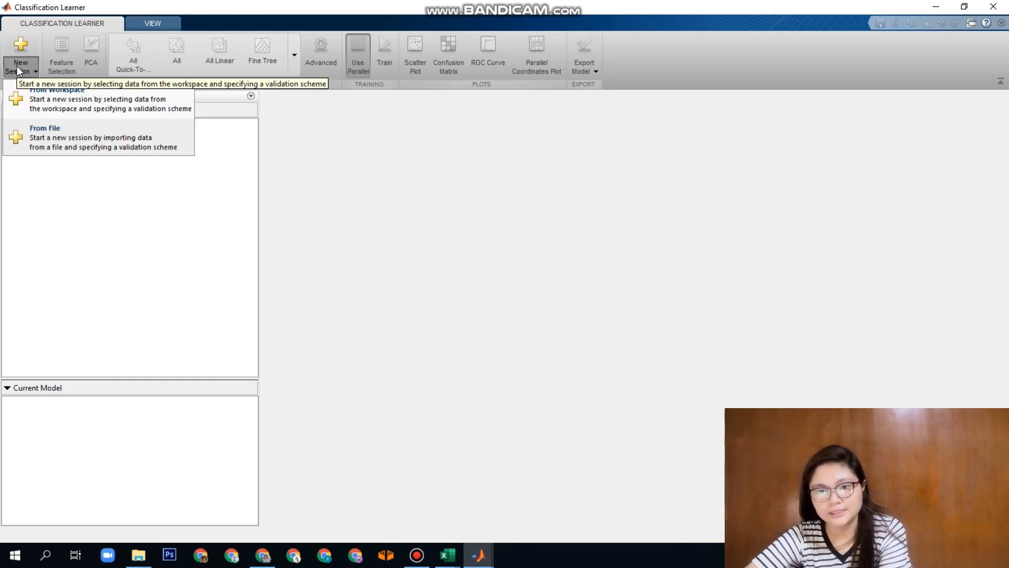
click(69, 146)
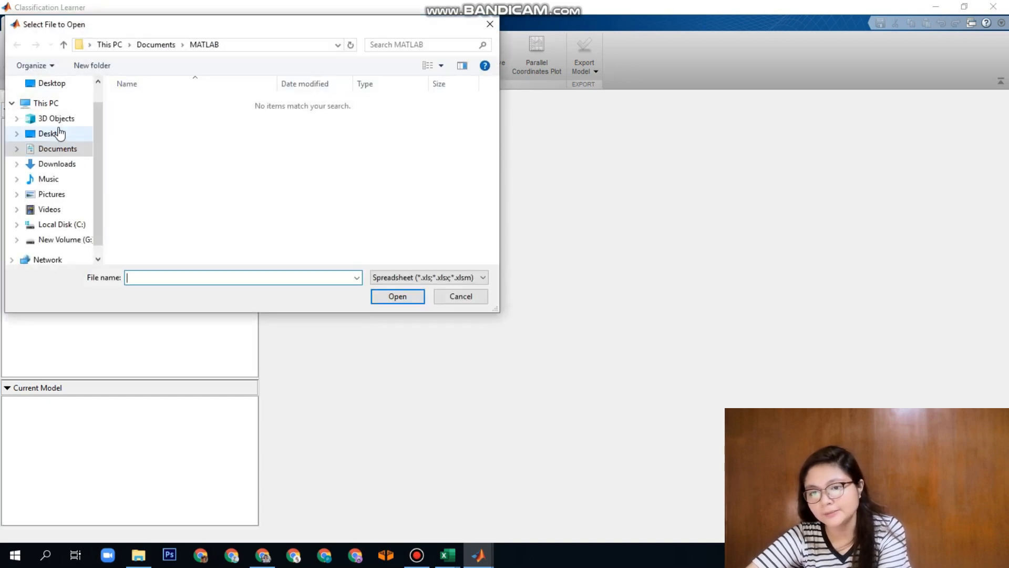
click(59, 135)
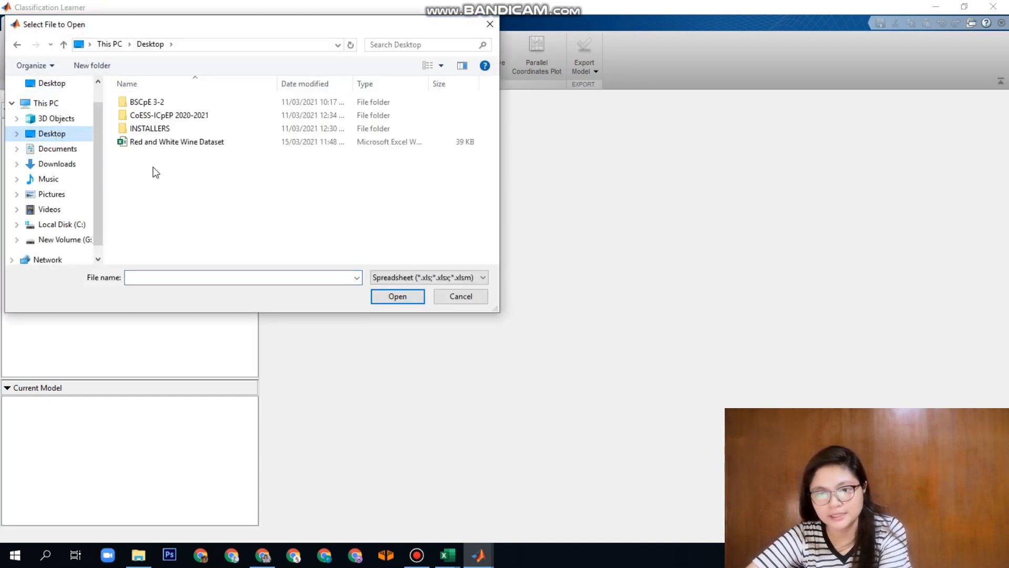
double_click(179, 142)
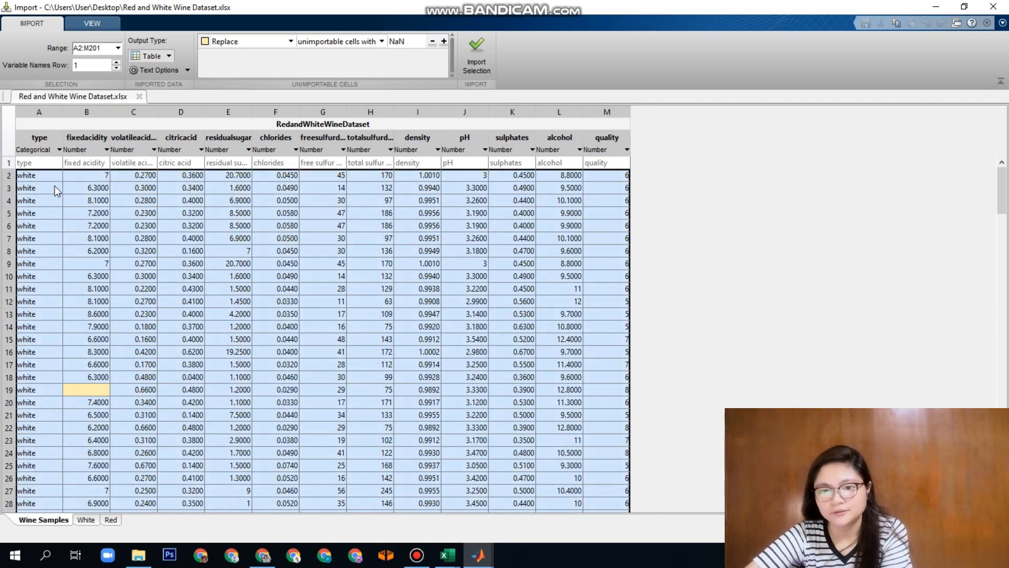
Import Wine Samples range A2:M201 as a table and start the session with type as response and 5-fold cross-validation
scroll(57, 191, down, 20)
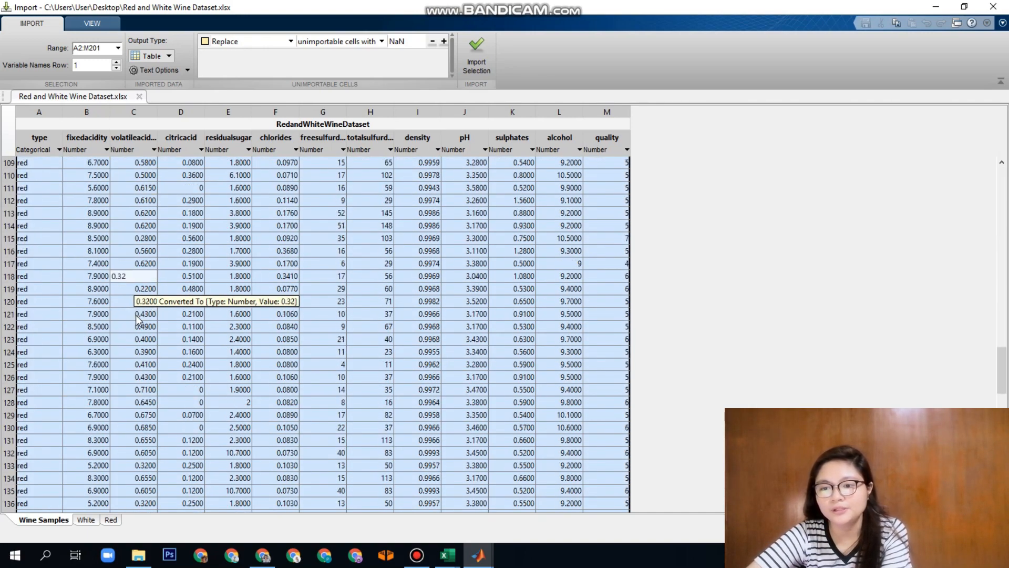
scroll(158, 326, down, 13)
scroll(165, 329, up, 20)
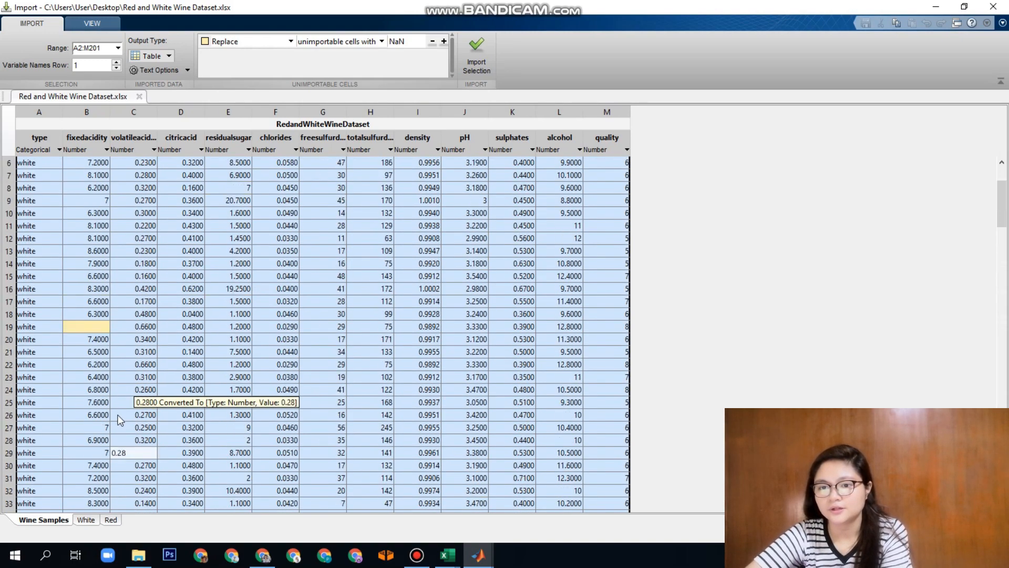
scroll(120, 419, up, 2)
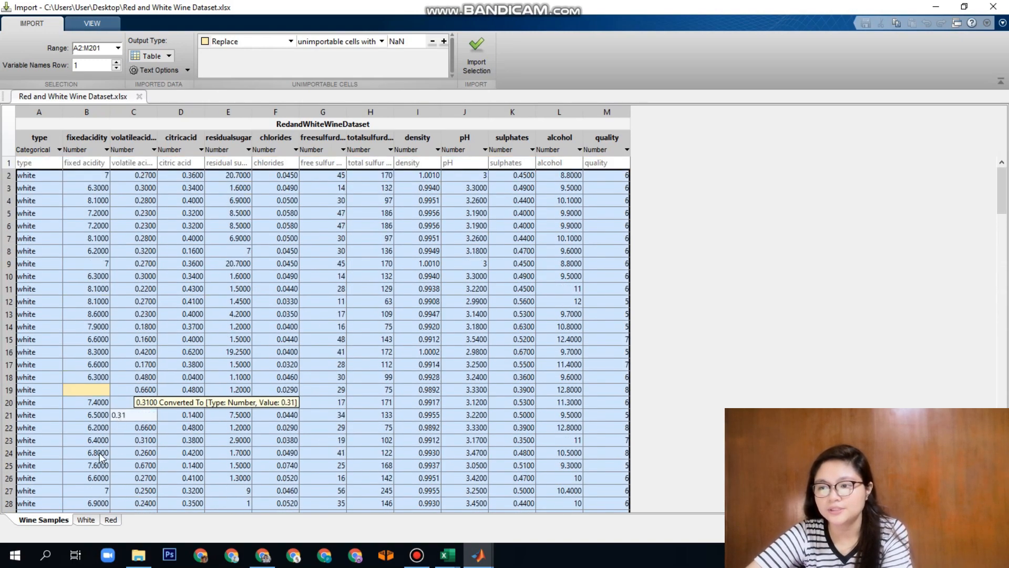
click(478, 55)
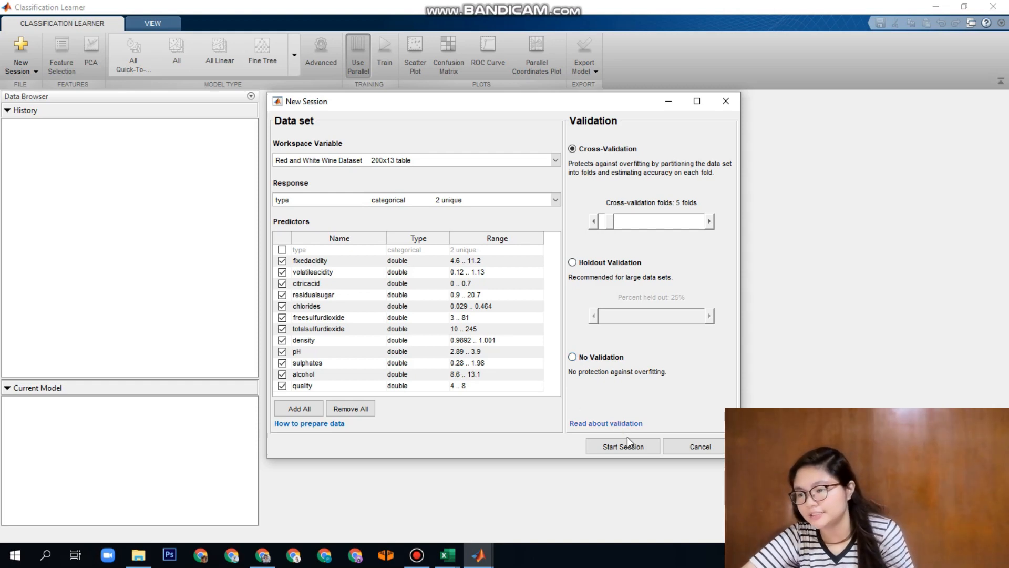
click(638, 447)
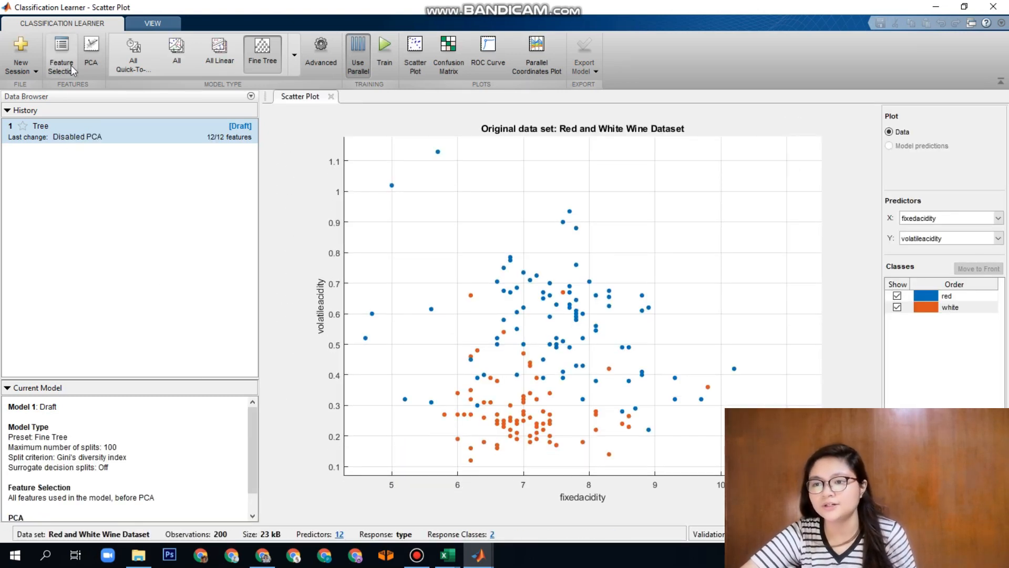
Browse the available classifier types and set the draft model's type to All
click(294, 62)
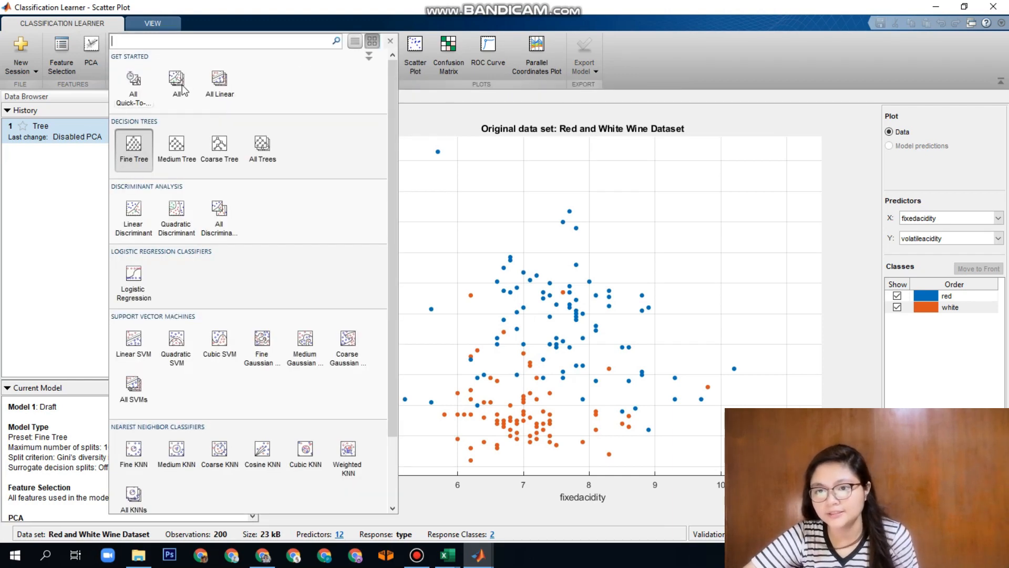
scroll(163, 268, down, 3)
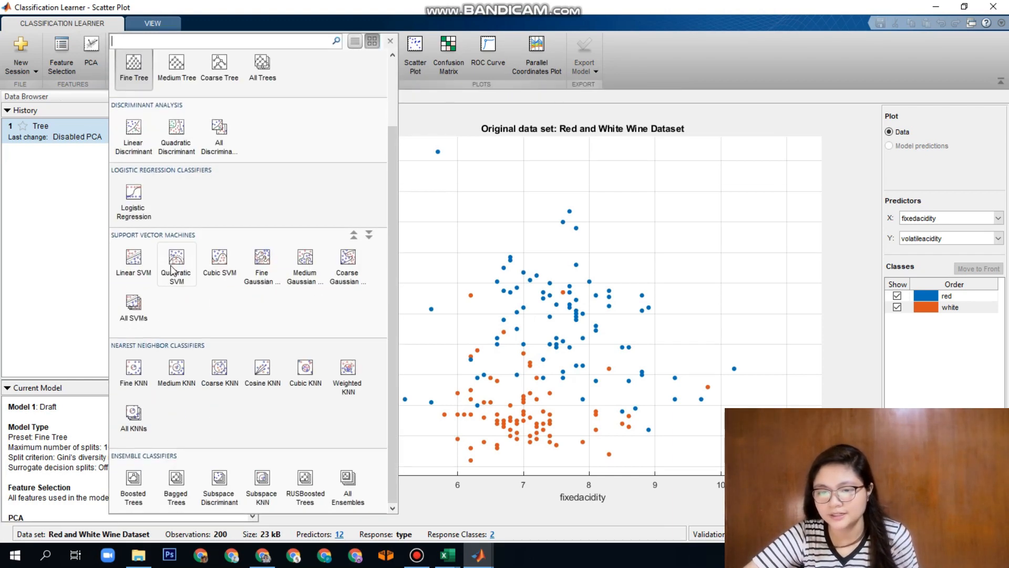
scroll(191, 240, up, 3)
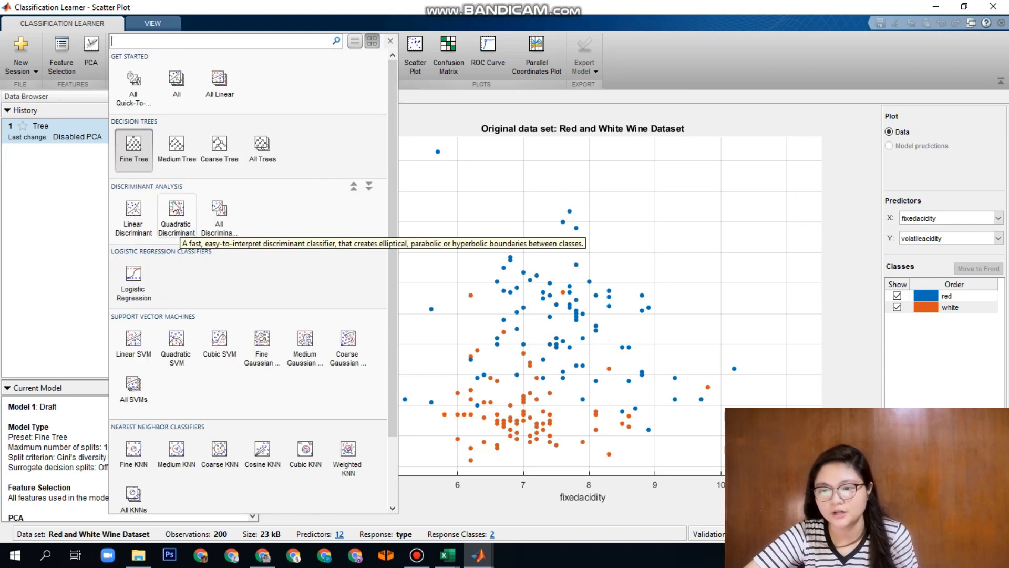
scroll(230, 315, down, 3)
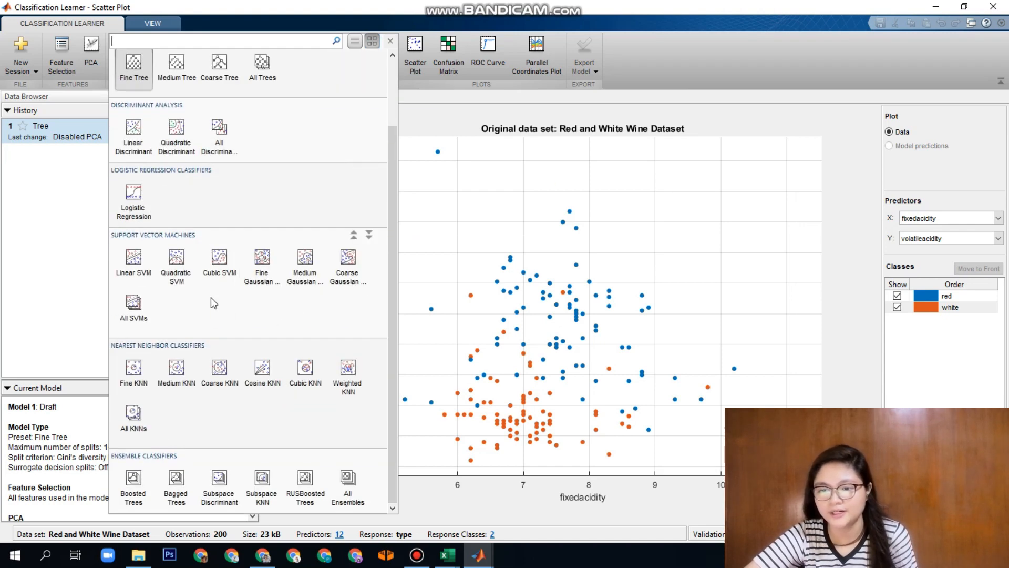
click(436, 116)
click(183, 56)
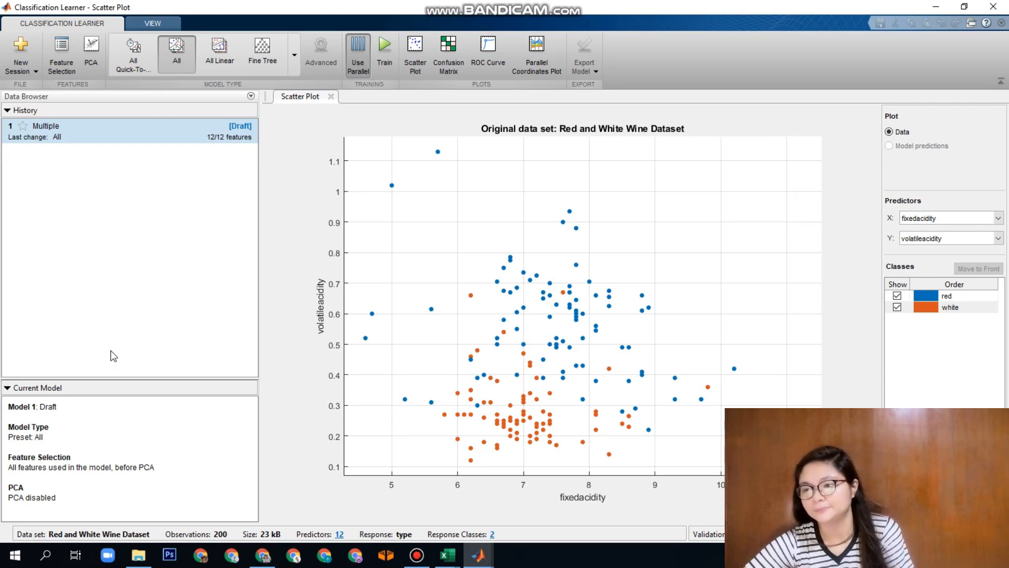
Point out the red and white classes of the scatter plot by selecting each in turn
click(958, 294)
click(969, 309)
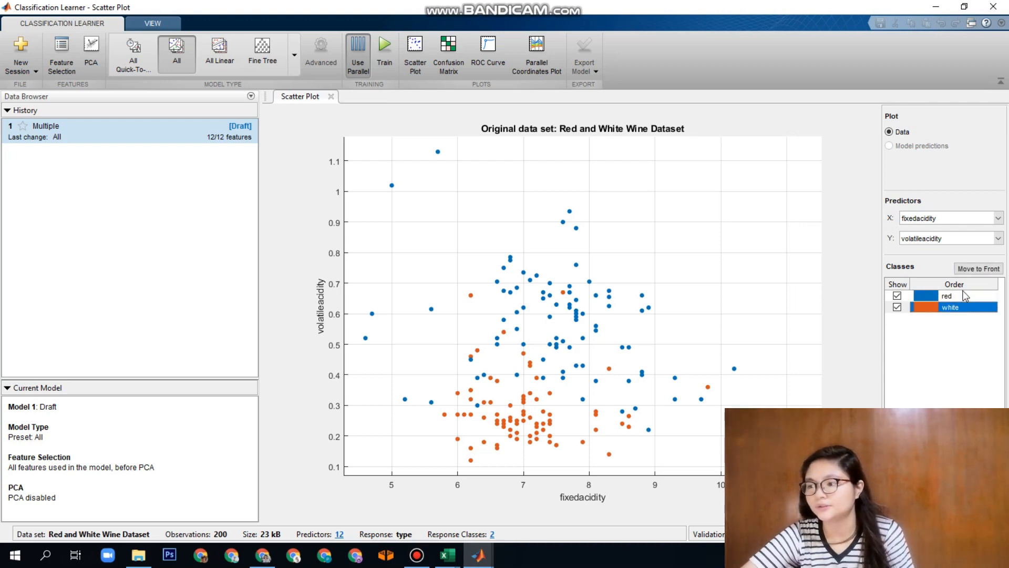
click(960, 296)
click(951, 309)
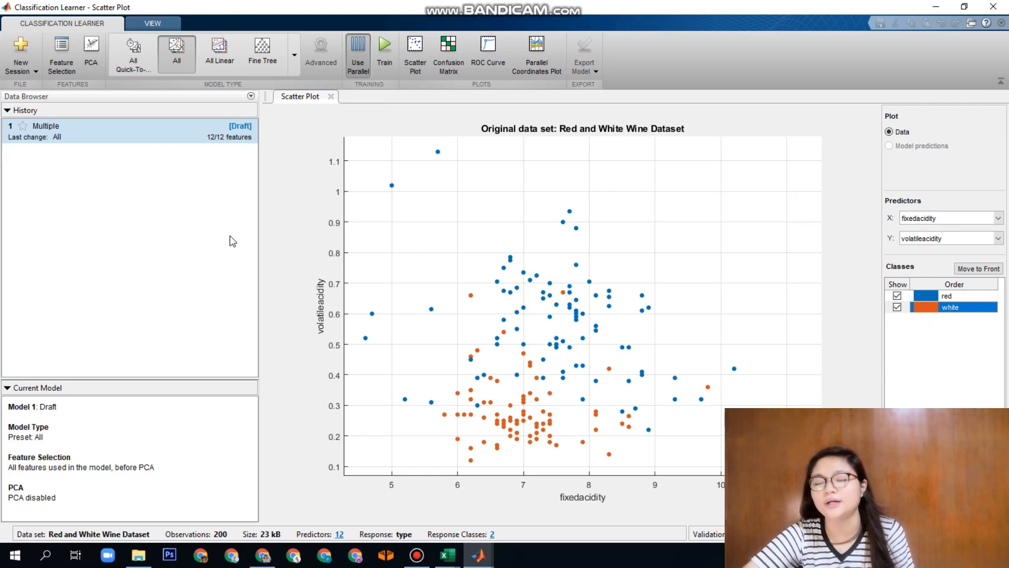
Turn off parallel training, train all the classifiers, and look through the list of models
click(361, 65)
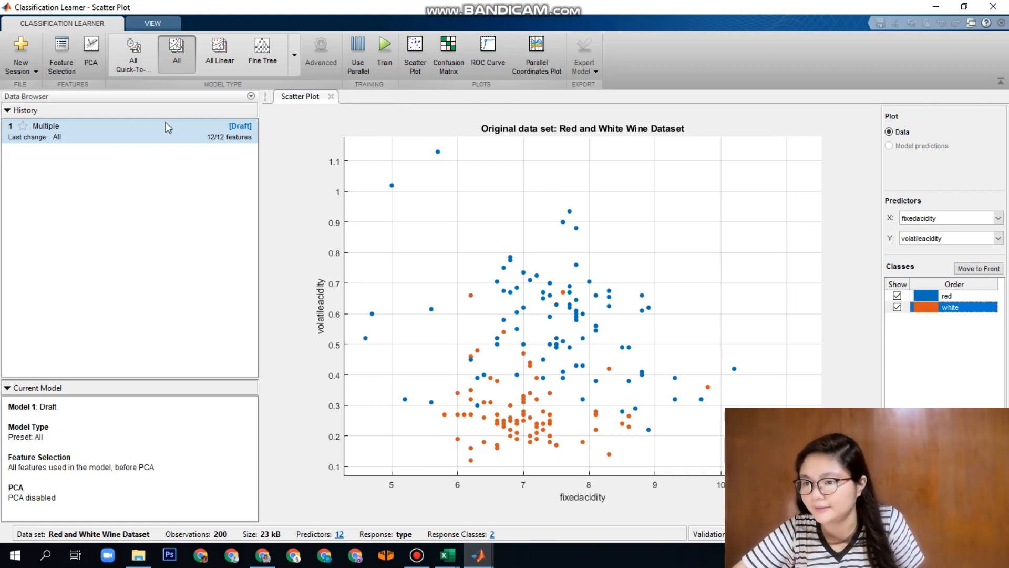
click(384, 55)
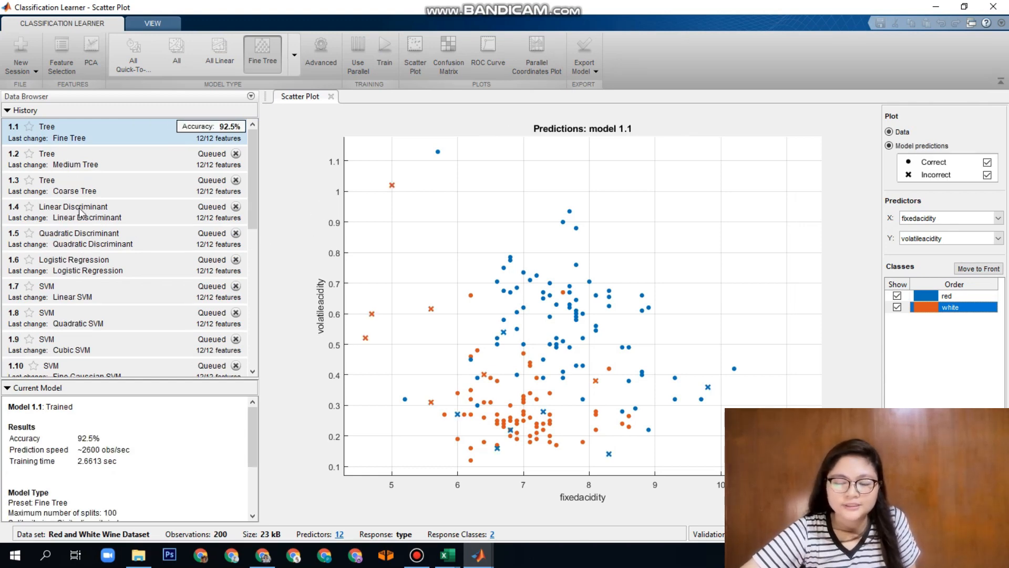
drag(251, 220, 255, 322)
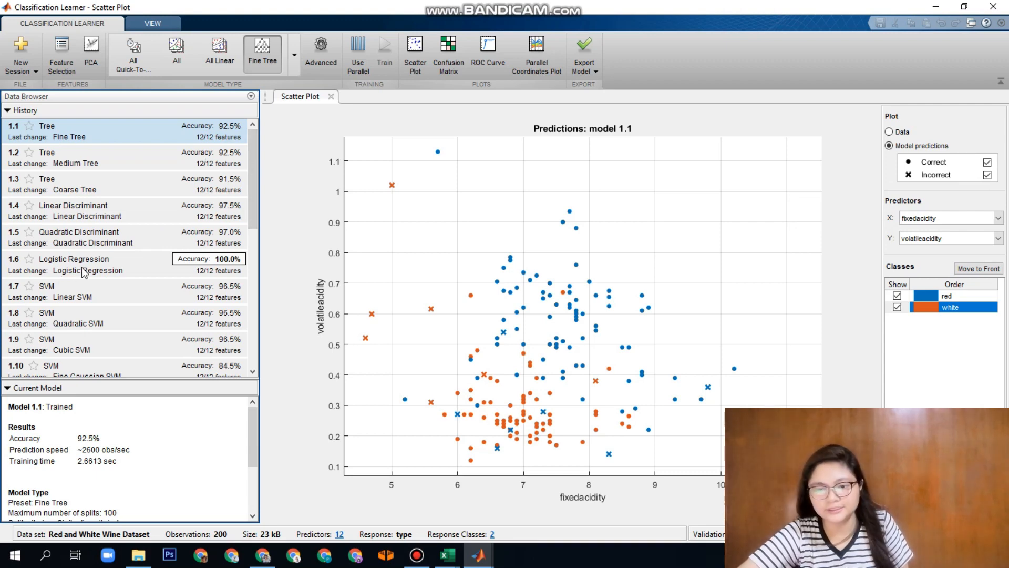
Open the confusion matrix, ROC curve and parallel coordinates plot for the Logistic Regression model 1.6
click(145, 272)
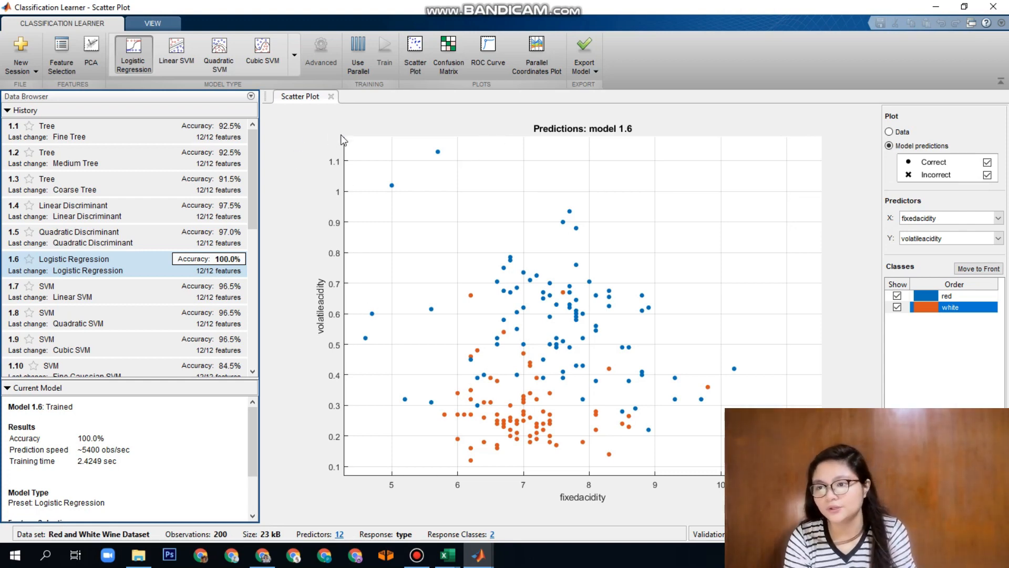
click(453, 52)
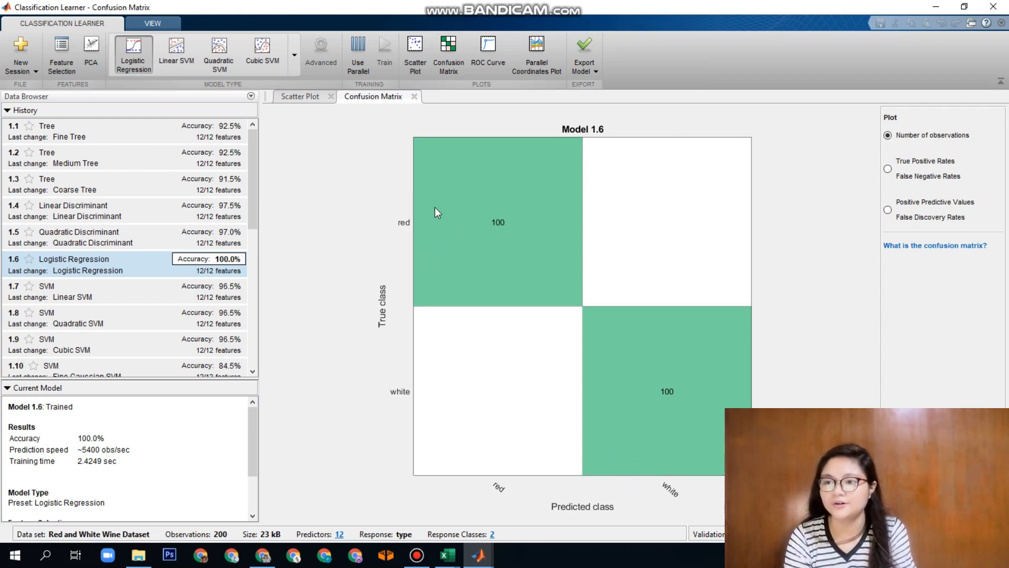
click(479, 48)
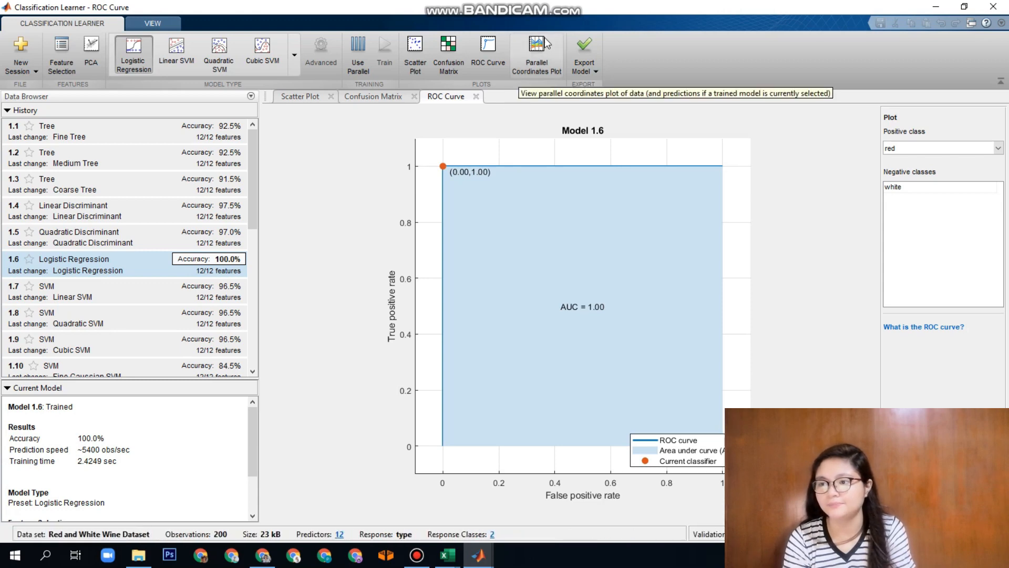
click(535, 51)
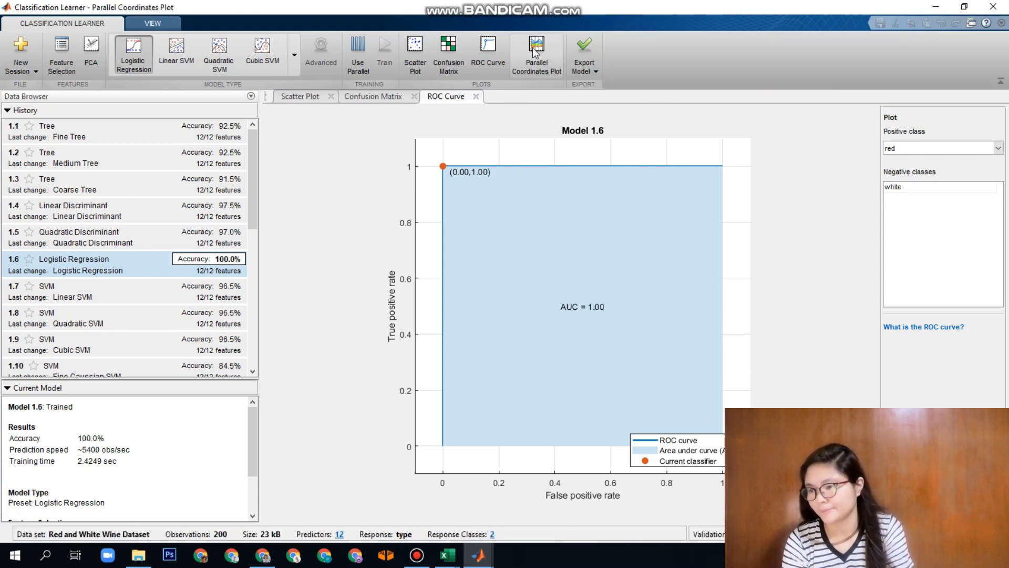